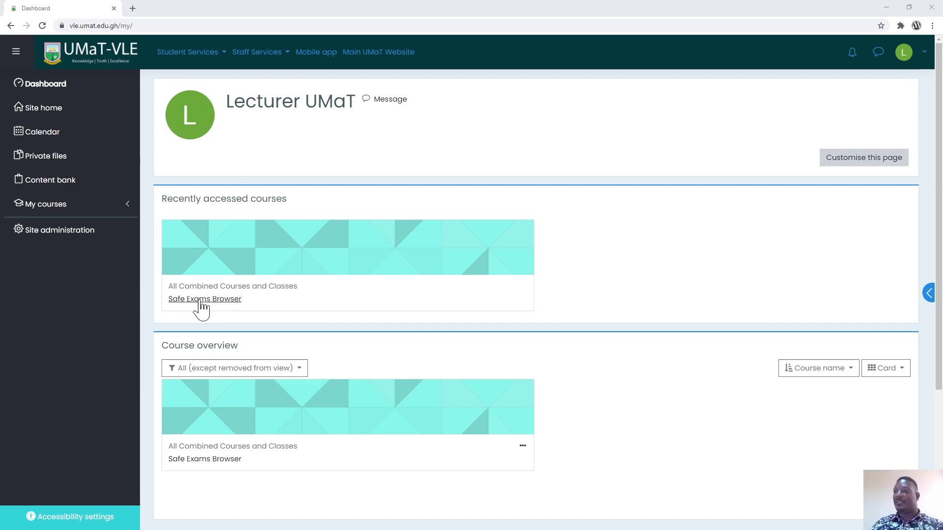
Open the Safe Exams Browser course, turn editing on, and preview the activity chooser without adding anything.
click(200, 301)
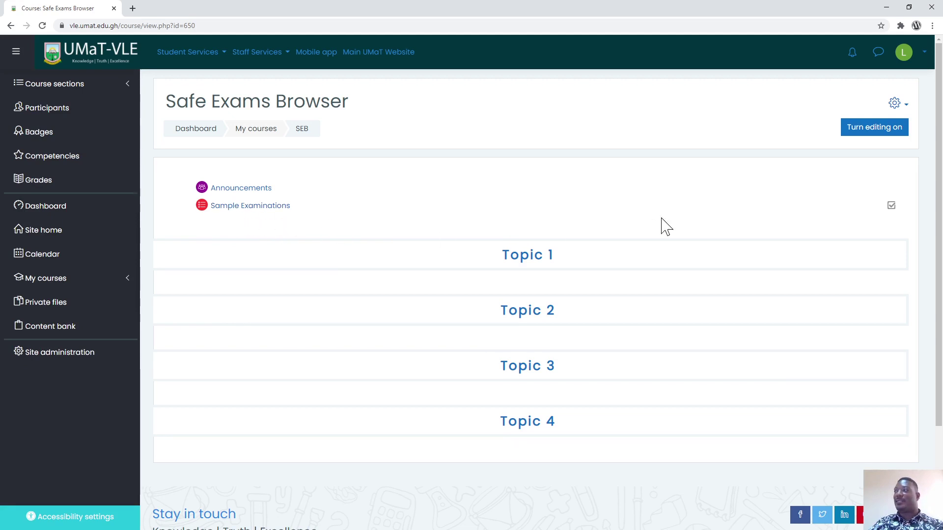
click(866, 131)
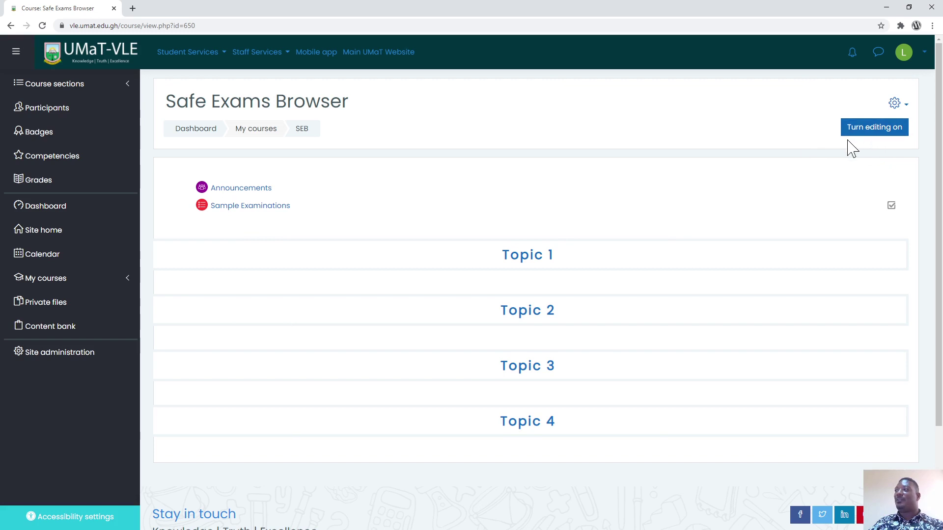
click(873, 139)
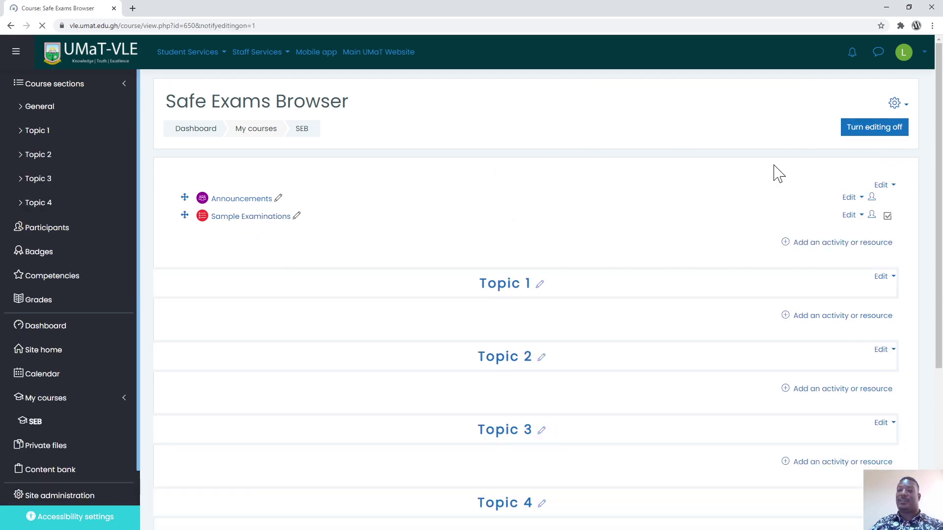
click(846, 246)
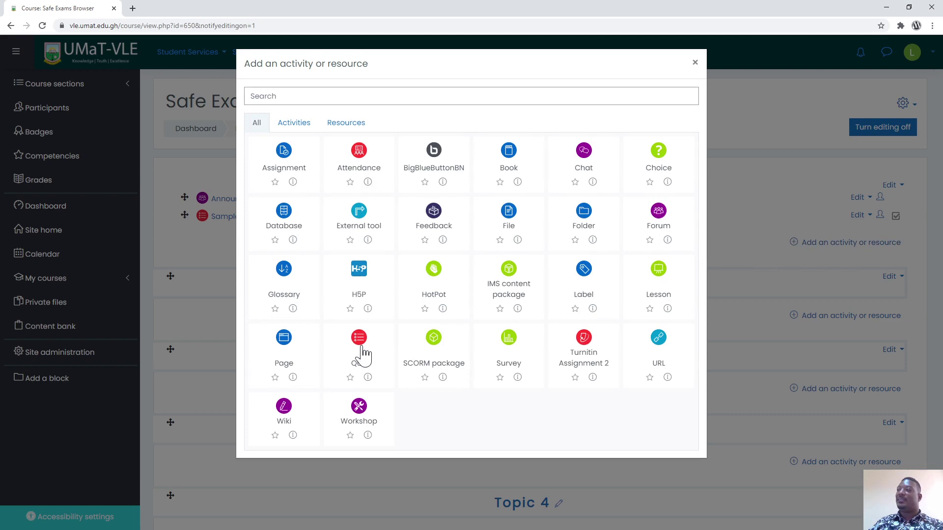
click(695, 62)
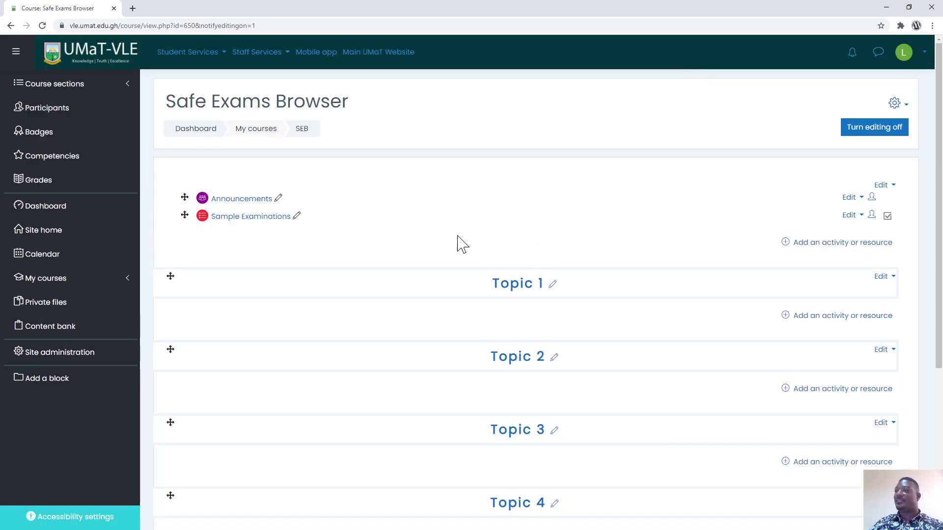
Open the Sample Examinations quiz and bring up its Edit settings form.
click(252, 219)
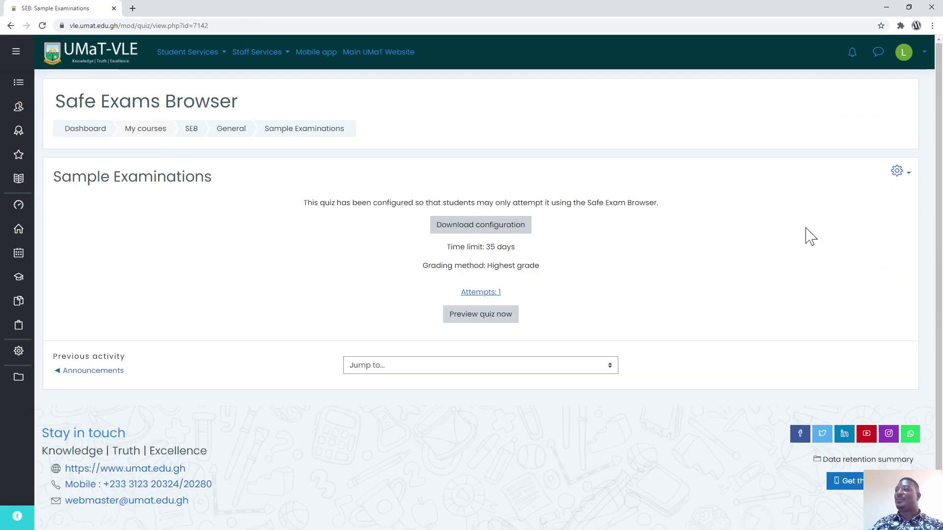
click(897, 172)
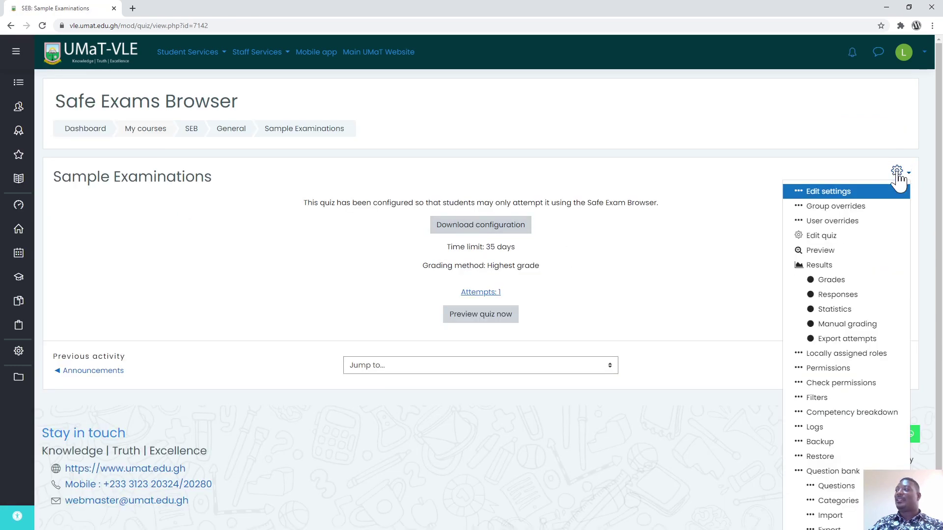
click(822, 196)
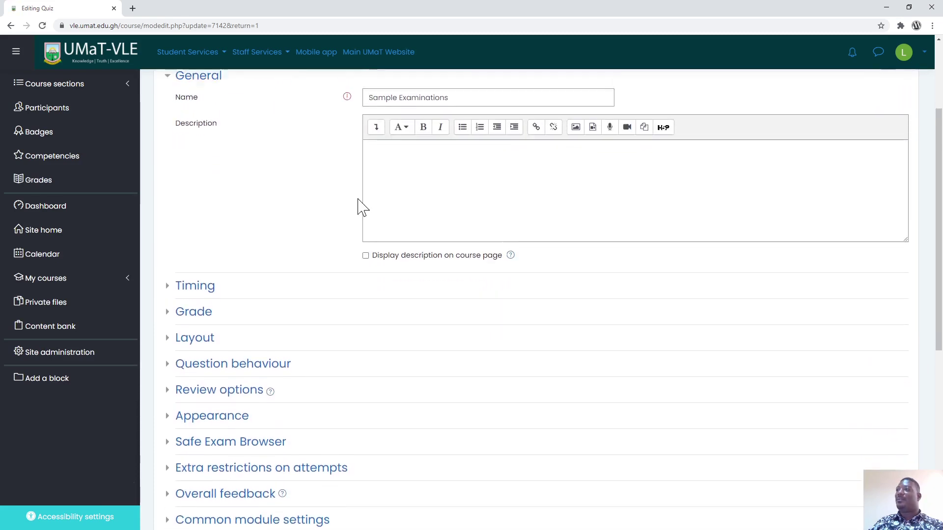
Expand the quiz's Safe Exam Browser section and check that it uses the UMaT SEB Config template.
scroll(372, 253, down, 6)
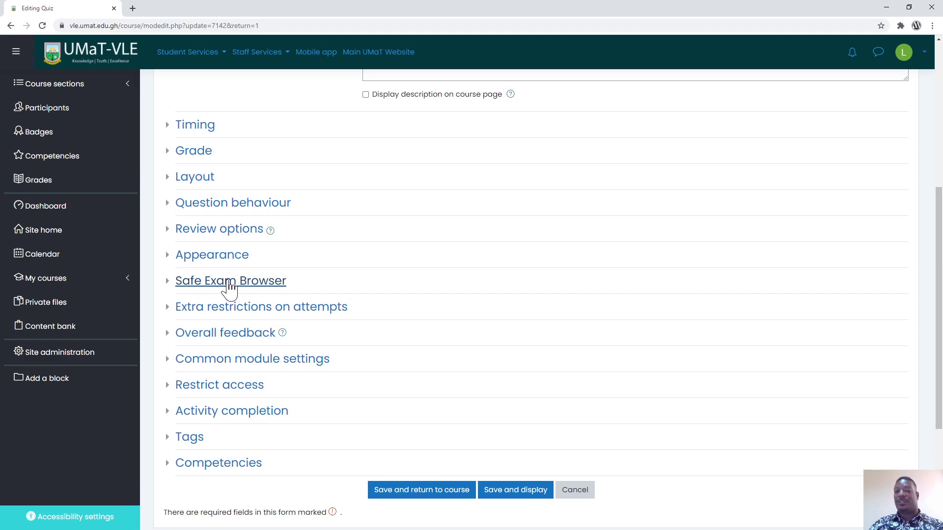
click(230, 283)
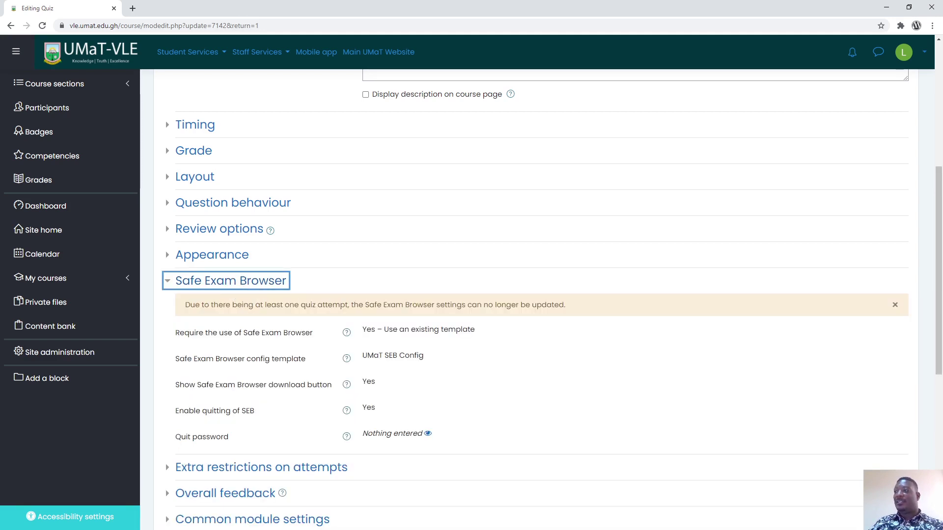
scroll(373, 304, down, 2)
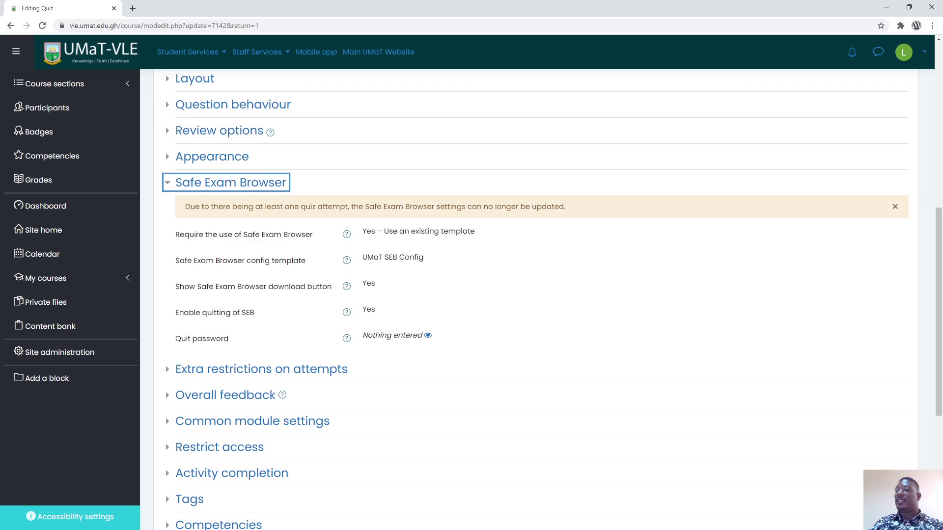
drag(362, 263, 421, 271)
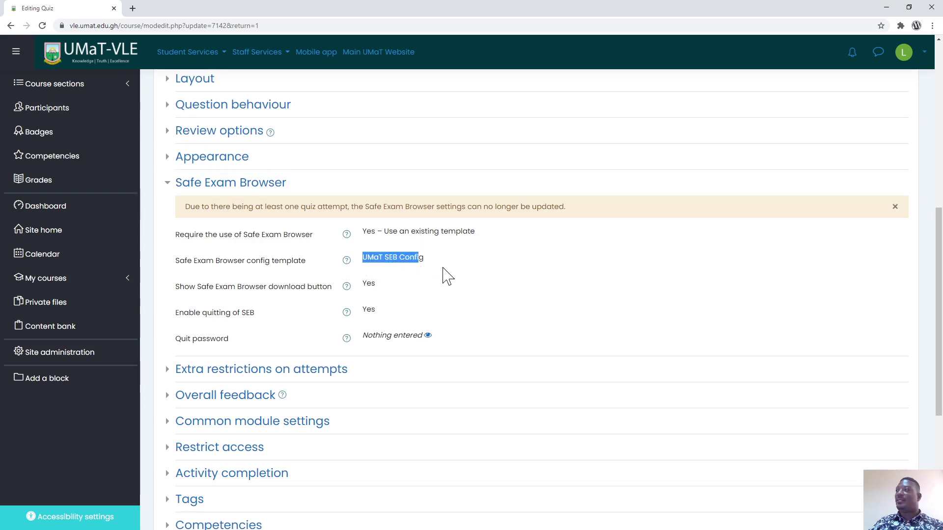
scroll(448, 276, up, 8)
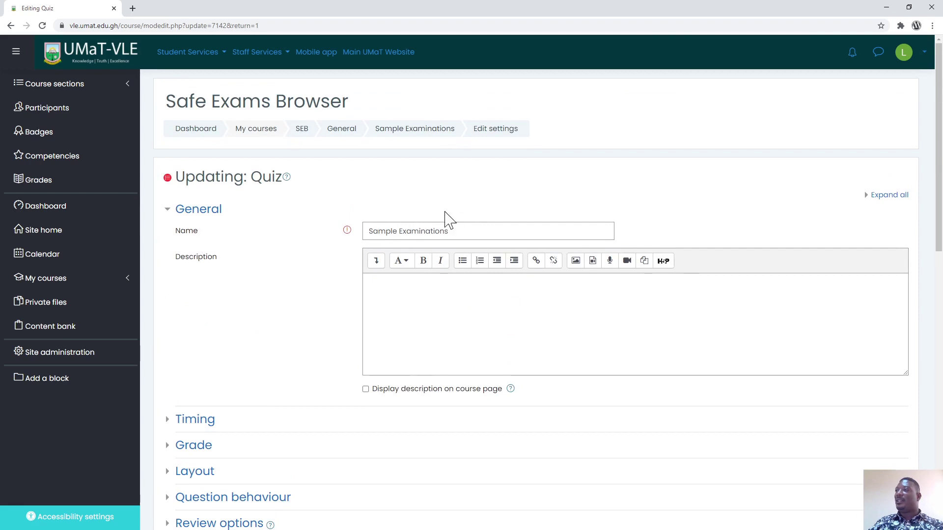
From the course's General section, add a new quiz named '2nd Semester Exams'.
click(353, 135)
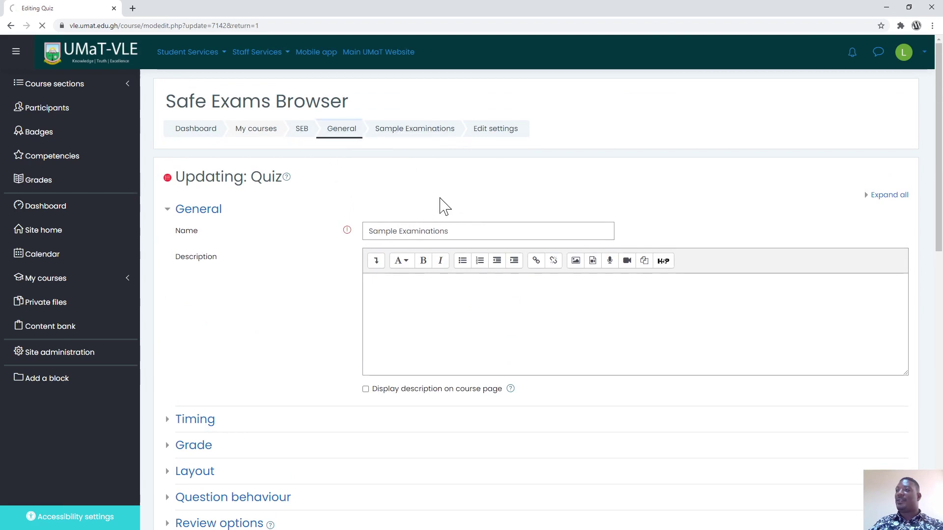
scroll(681, 270, up, 3)
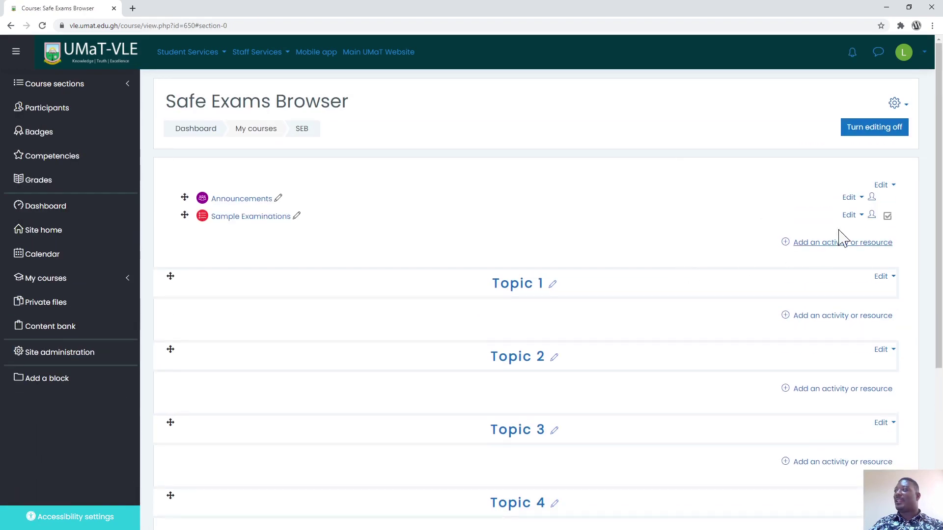
click(835, 243)
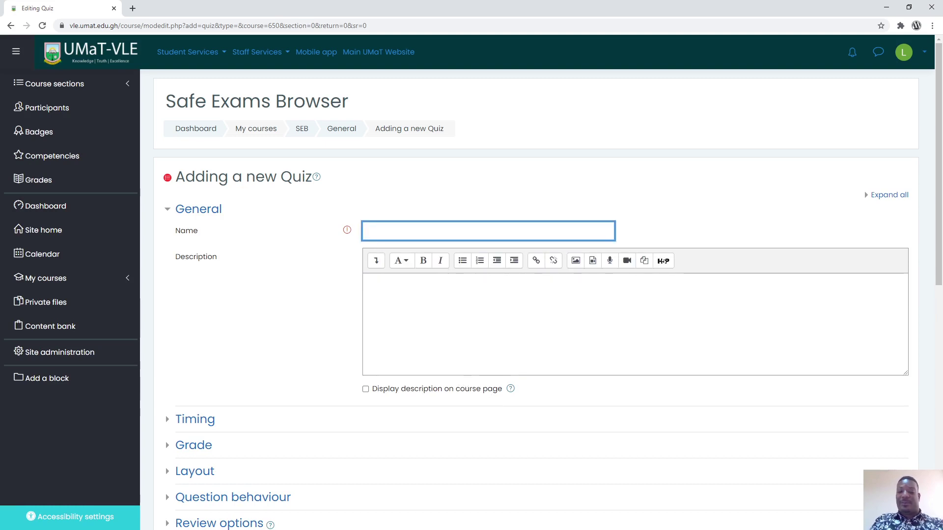
text(2nd Se)
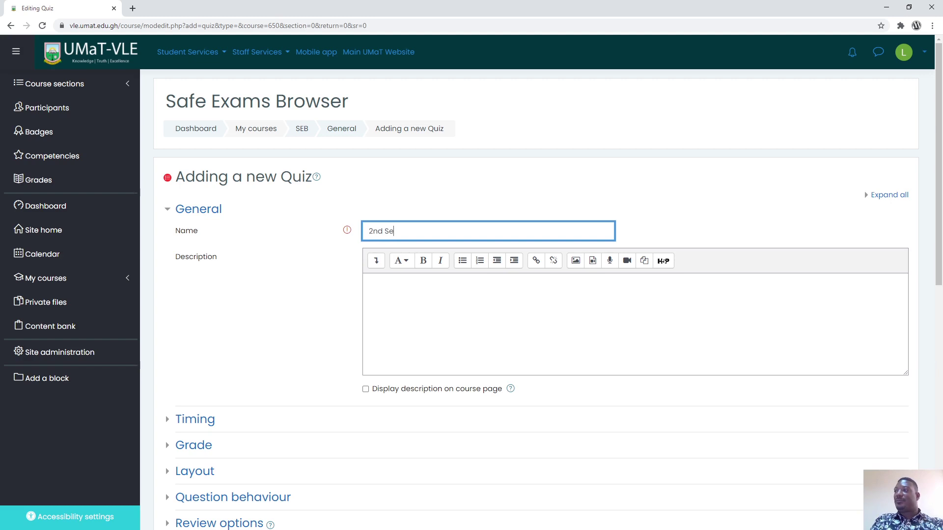
text(mester Exams)
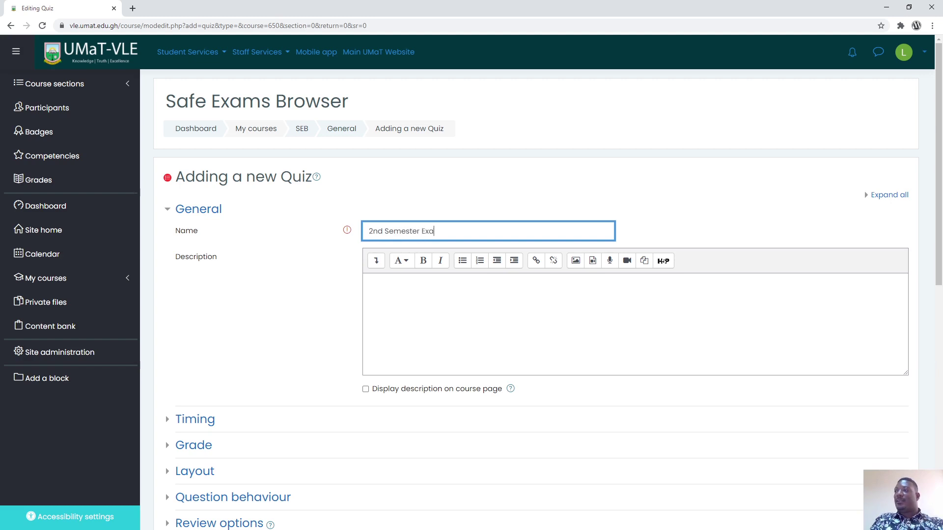
click(365, 281)
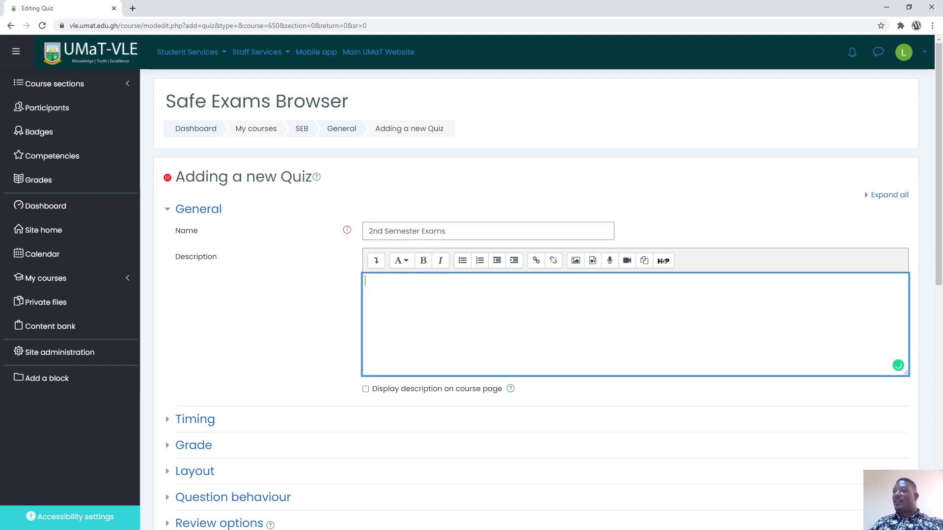
scroll(540, 295, down, 2)
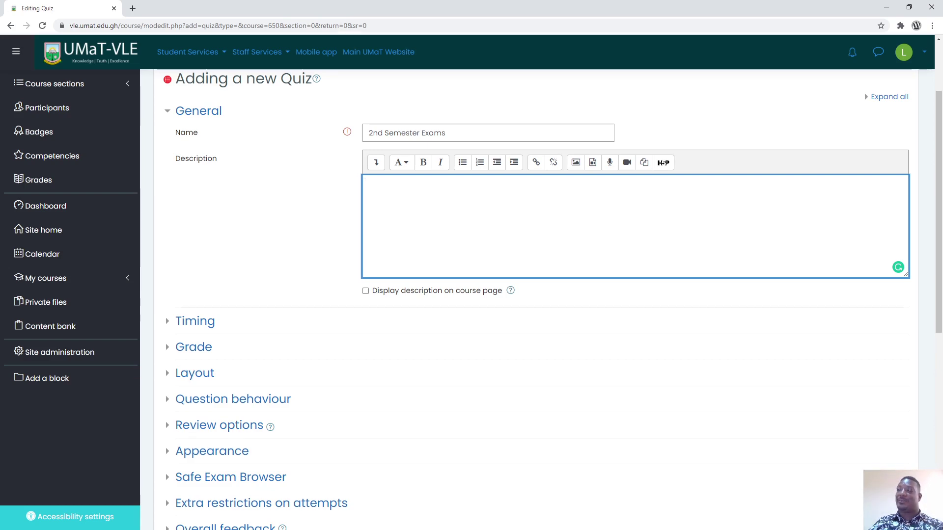
Expand the new quiz's Safe Exam Browser section and open the 'Require the use of Safe Exam Browser' choices.
scroll(237, 331, down, 3)
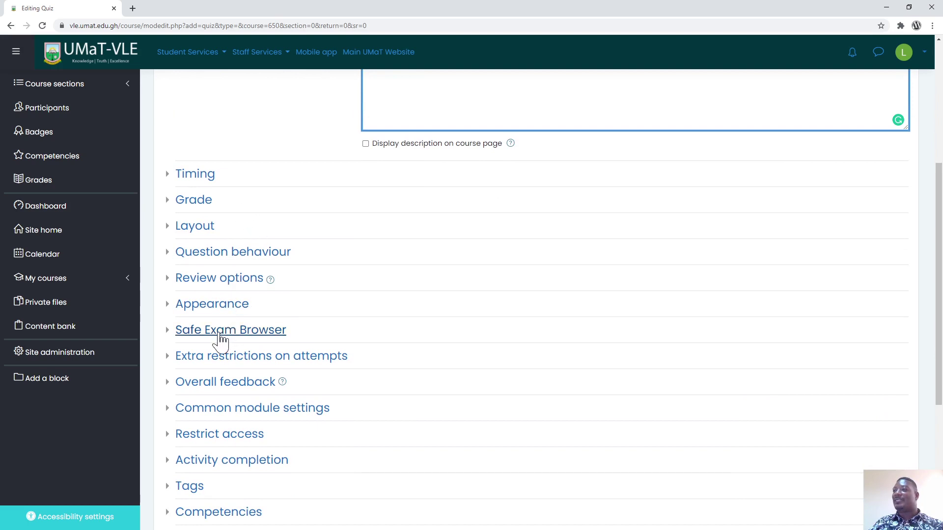
click(216, 336)
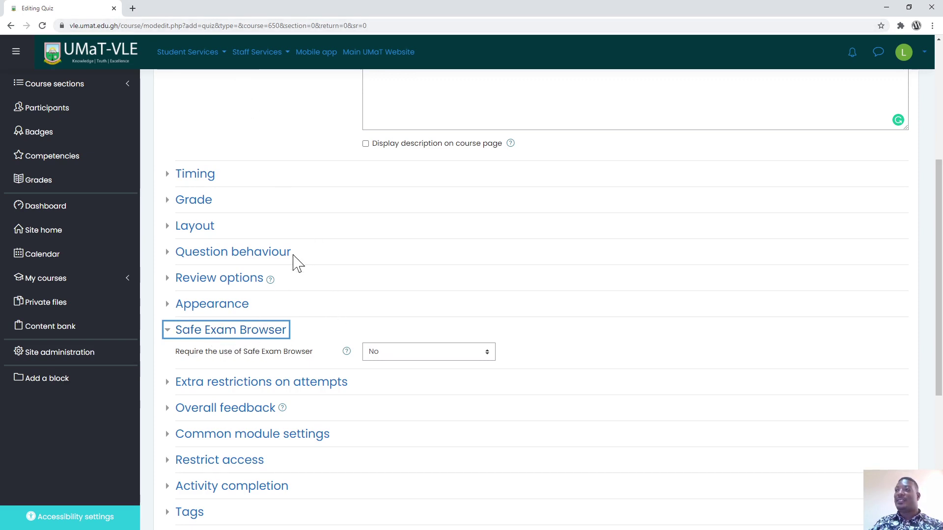
scroll(293, 247, down, 1)
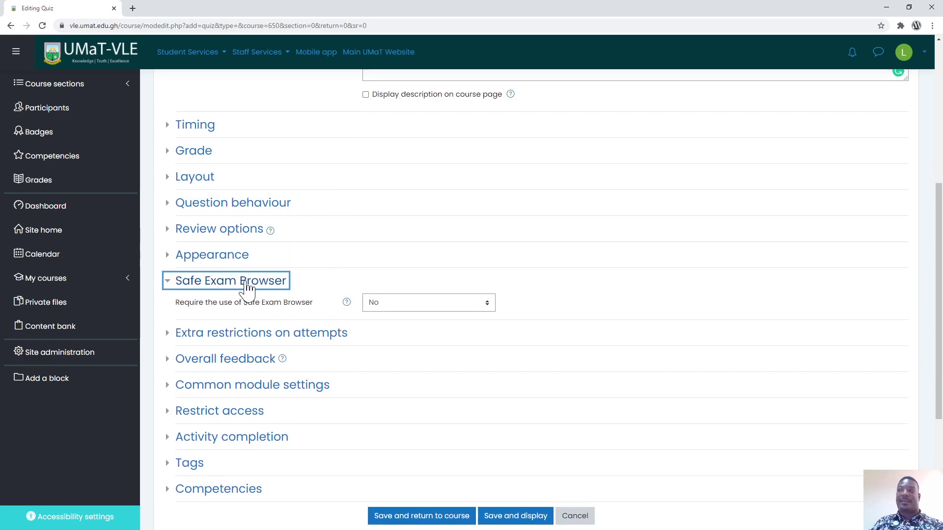
click(458, 309)
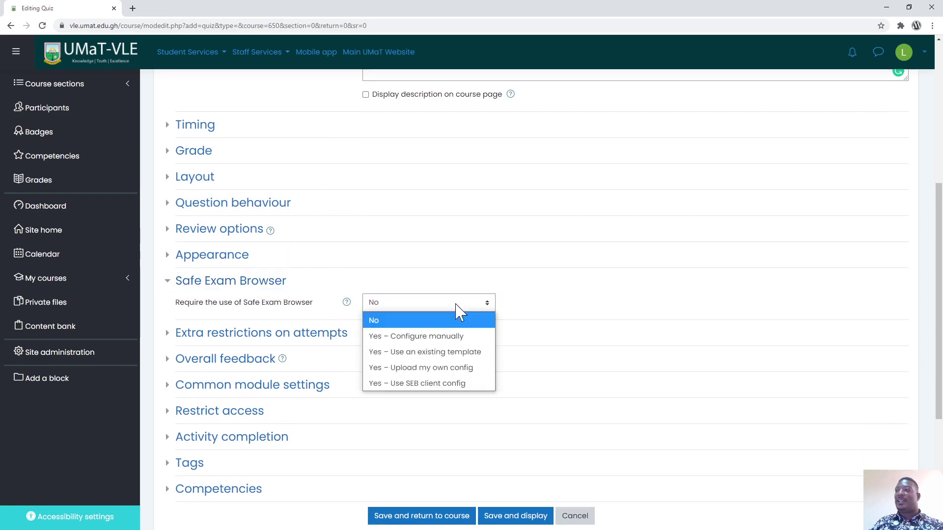
Require Safe Exam Browser via 'Yes – Use an existing template' and select UMaT SEB Config.
click(416, 352)
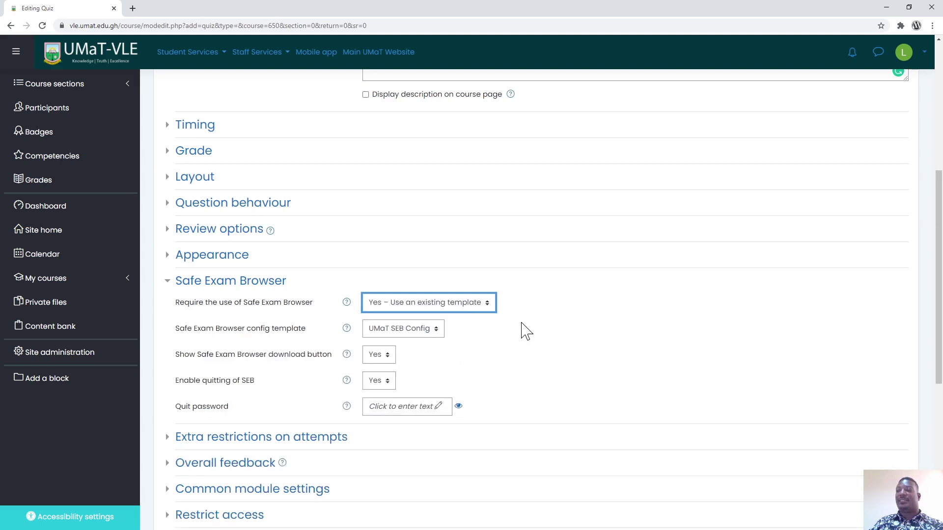
scroll(531, 310, down, 2)
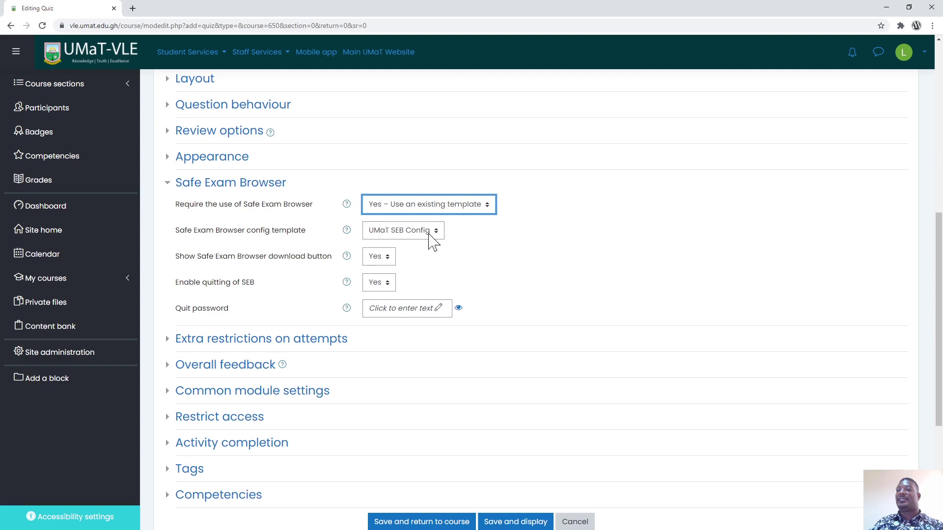
click(427, 234)
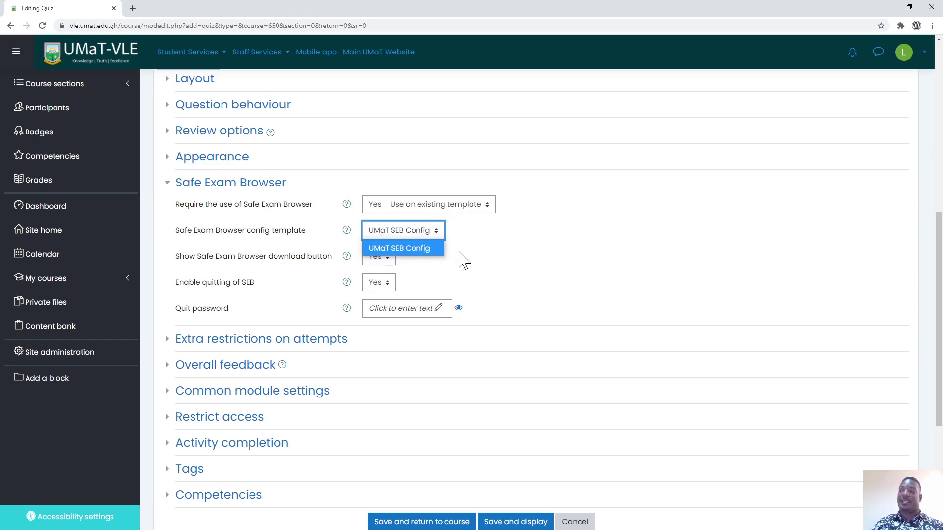
click(474, 249)
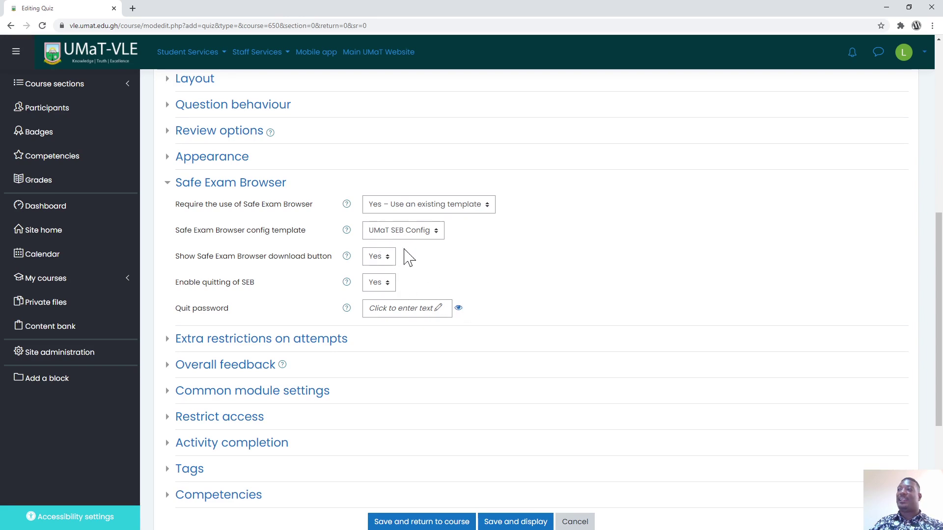
scroll(491, 295, down, 3)
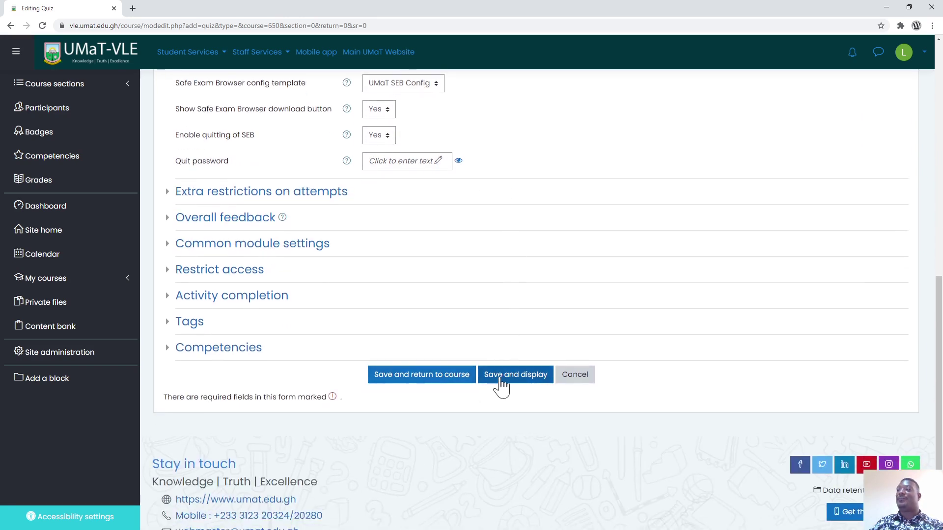
Save the 2nd Semester Exams quiz and return to the course page.
click(427, 379)
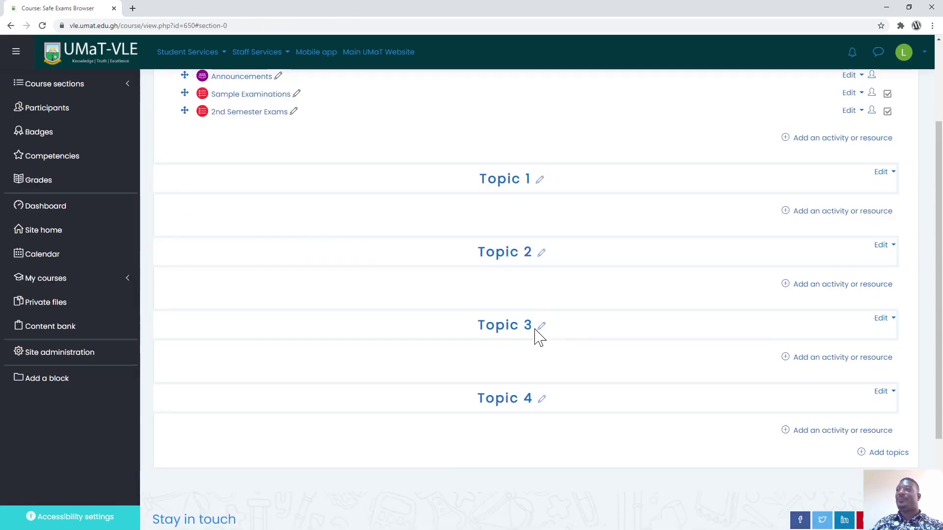
scroll(343, 231, up, 3)
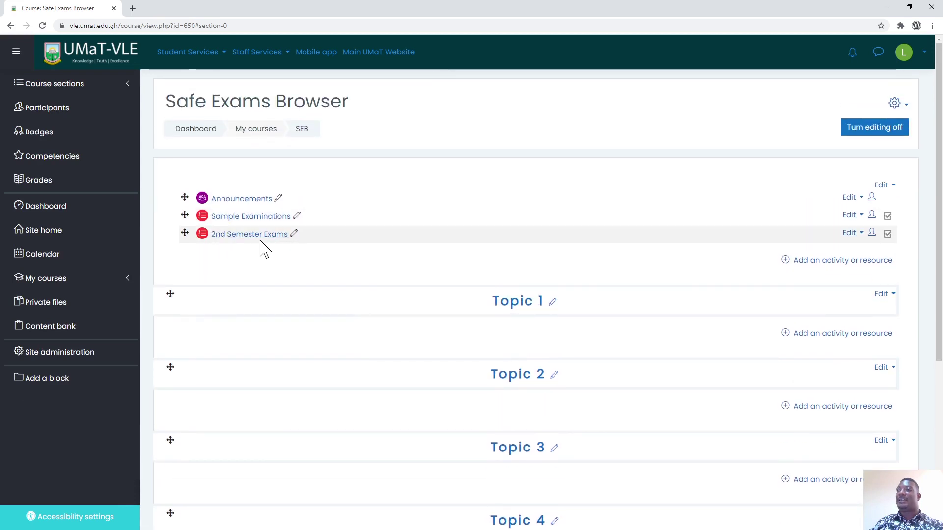